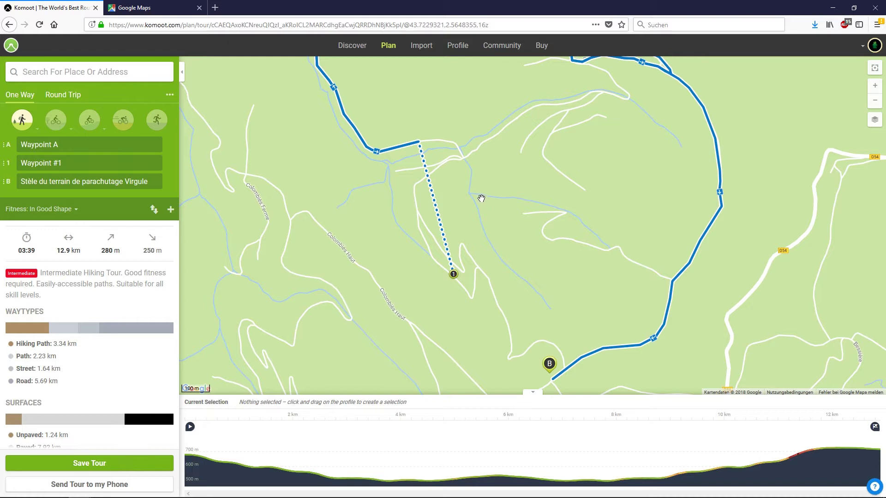
Step: From Google Maps' Your places, open the Maps list and create a new custom map
mouse_move(475, 190)
left_mouse_down()
mouse_move(477, 198)
mouse_move(480, 186)
left_mouse_up()
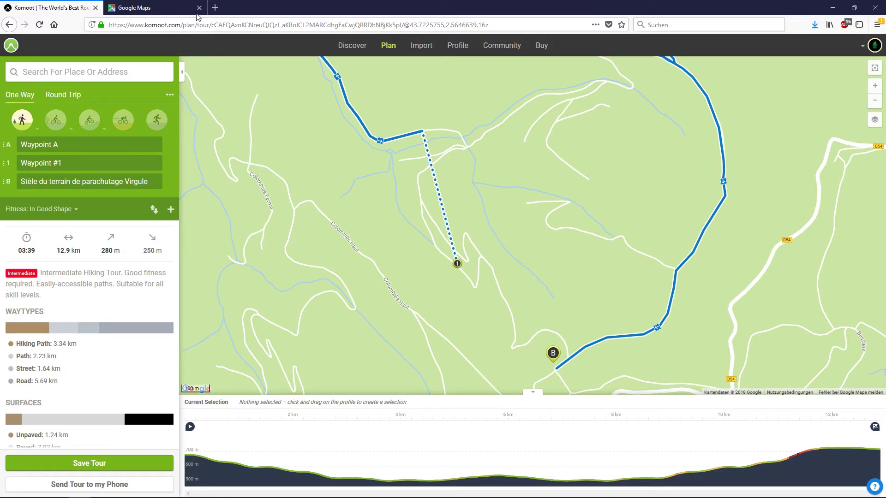
left_click(143, 9)
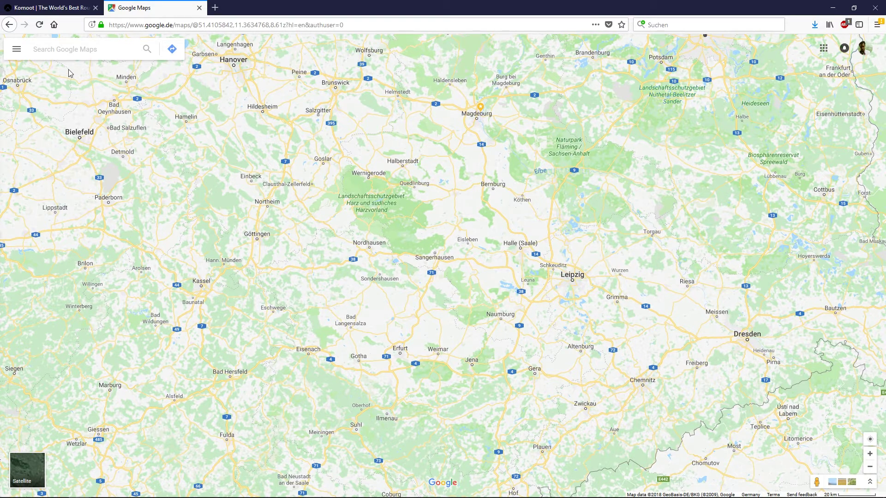
left_click(17, 52)
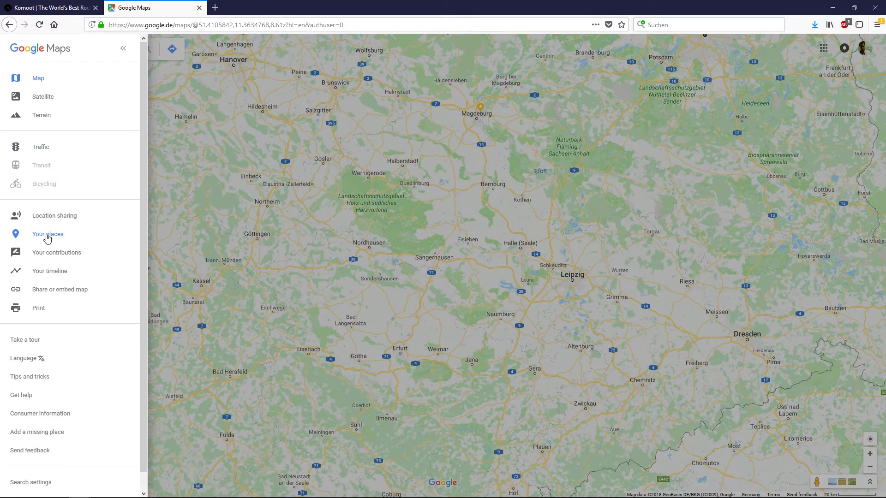
left_click(47, 236)
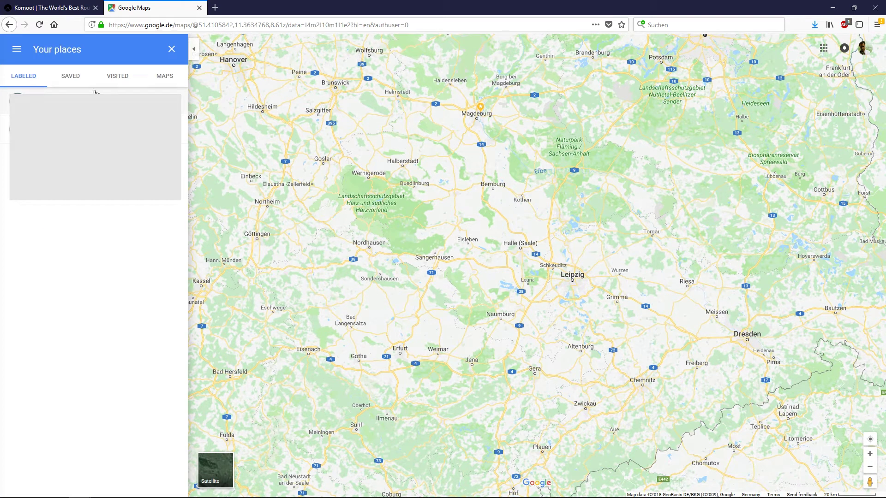
left_click(163, 77)
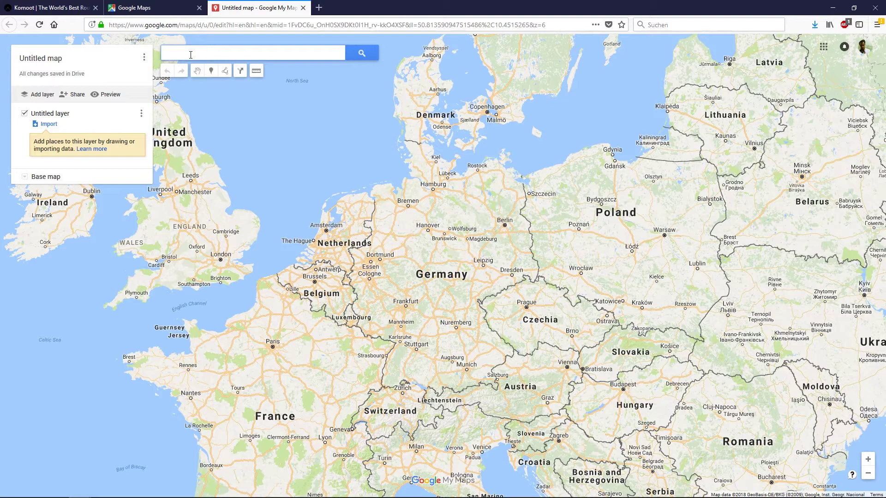
Step: Search for 'viane' and zoom in on the Viane marker in southern France
type("viane")
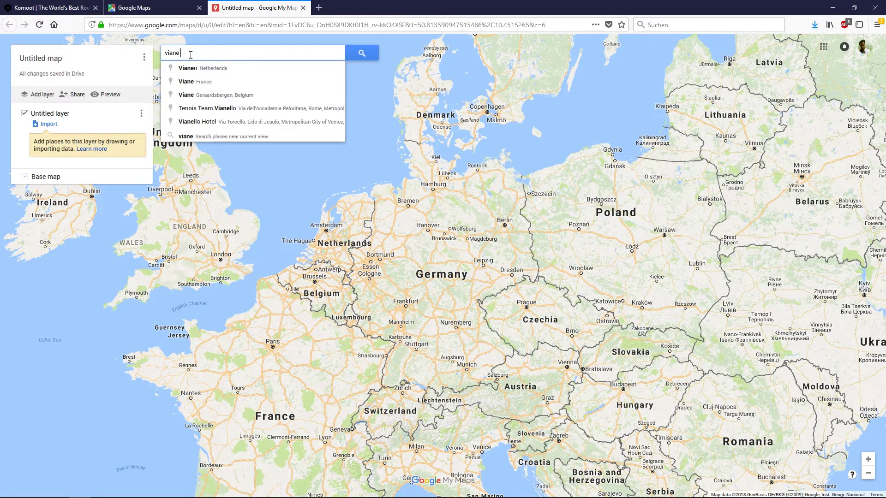
key("Return")
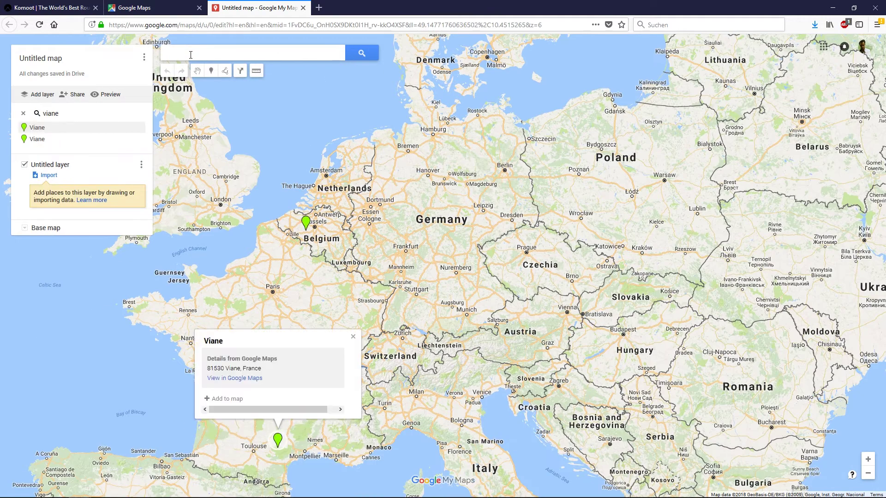
left_click_drag(315, 435, 324, 415)
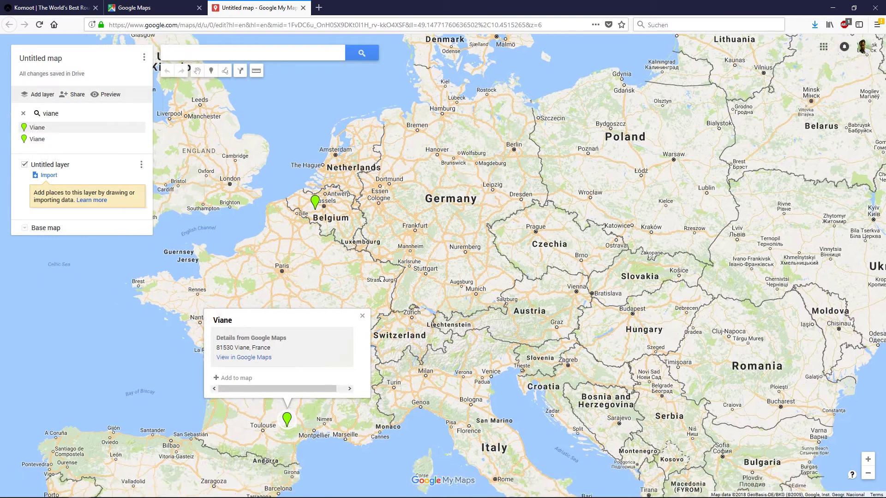
left_click_drag(382, 280, 428, 153)
scroll(378, 229, "up", 1)
scroll(392, 212, "up", 2)
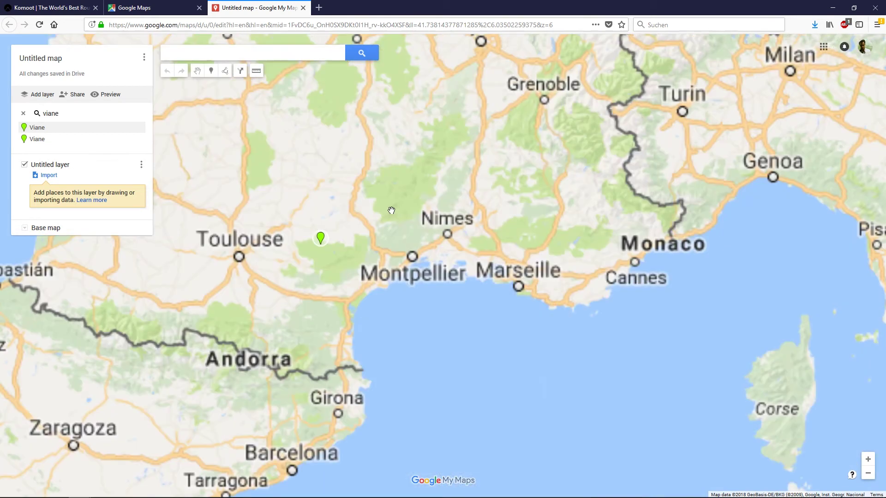
left_click(321, 237)
scroll(307, 245, "up", 2)
left_click(383, 141)
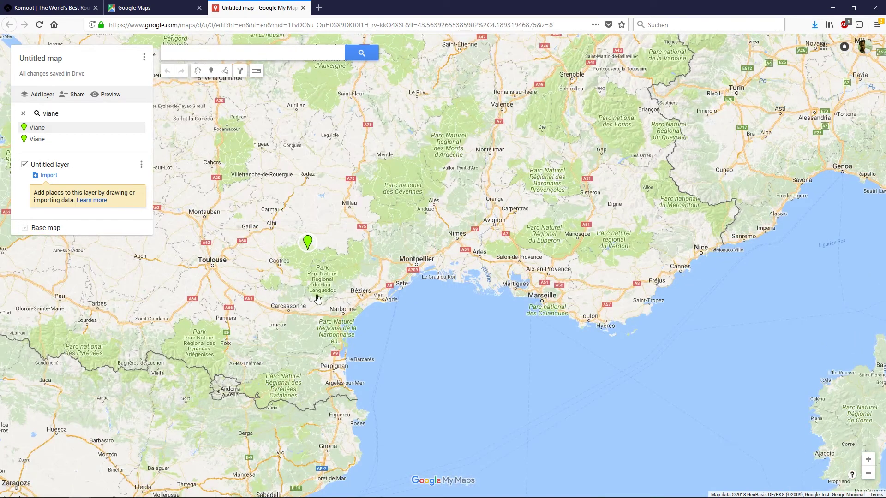
Step: Zoom and pan to centre the looped forest trails south of Viane
left_click_drag(318, 299, 382, 308)
scroll(367, 240, "up", 2)
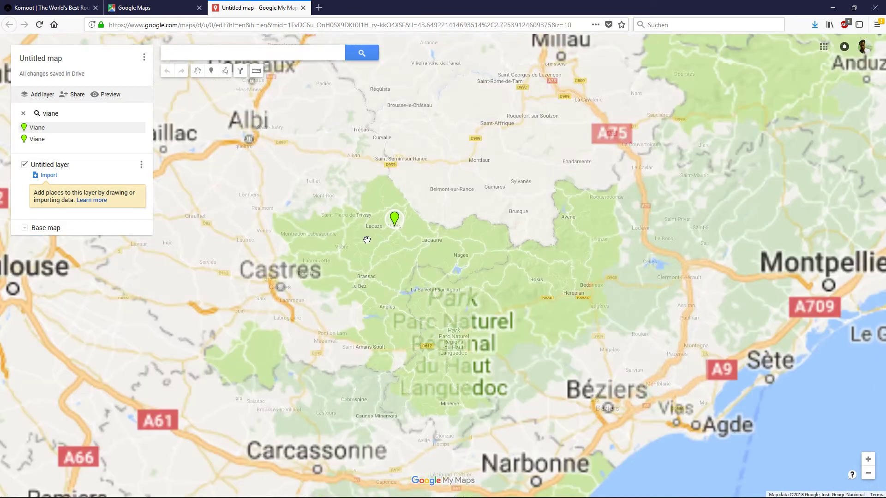
scroll(366, 239, "up", 3)
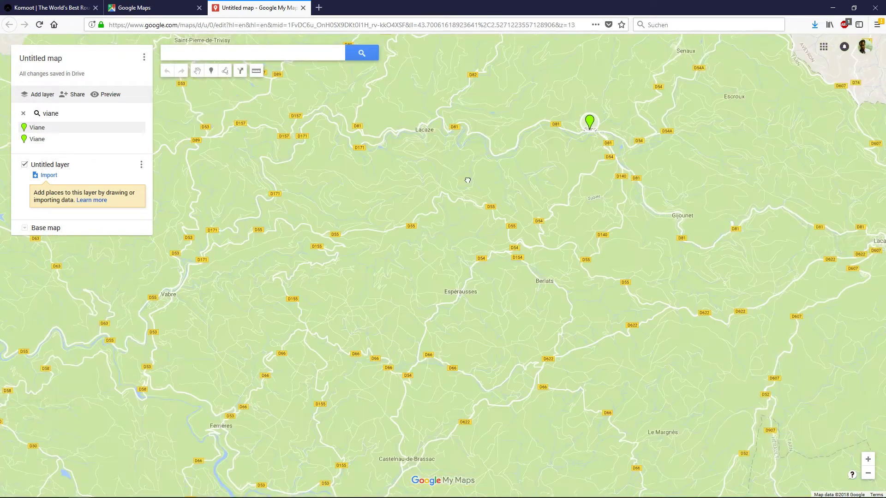
left_click_drag(450, 195, 292, 234)
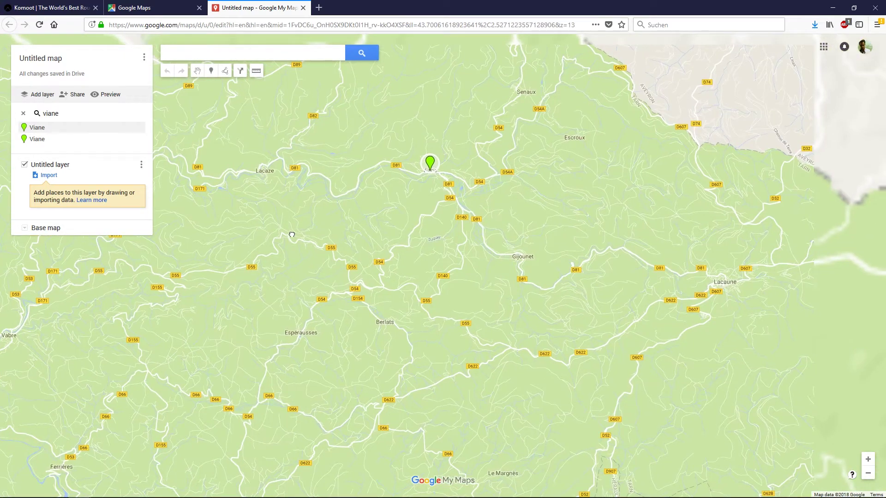
scroll(507, 267, "up", 4)
left_click_drag(490, 260, 407, 241)
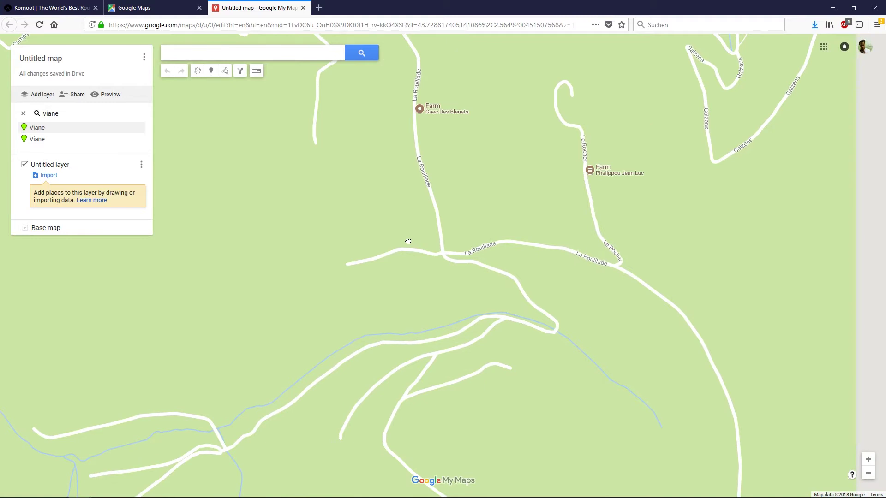
mouse_move(409, 241)
left_mouse_down()
mouse_move(399, 241)
mouse_move(418, 210)
mouse_move(417, 256)
mouse_move(416, 227)
left_mouse_up()
scroll(418, 210, "down", 1)
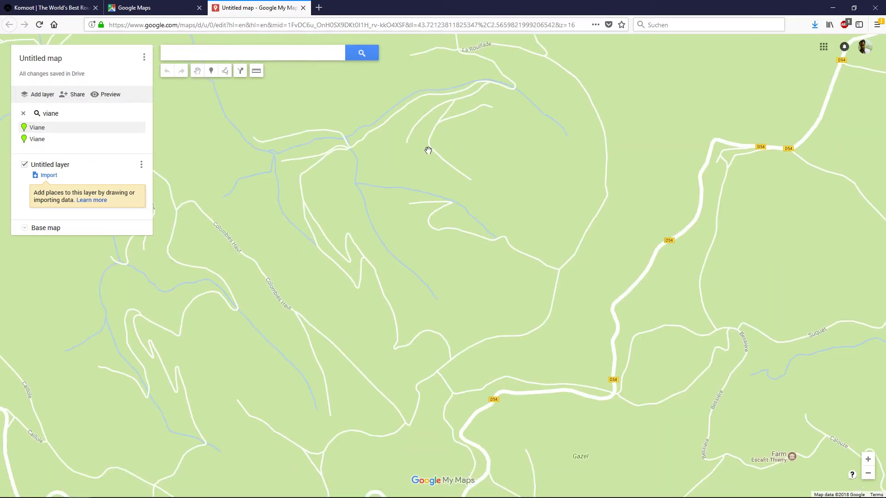
left_click_drag(457, 152, 471, 261)
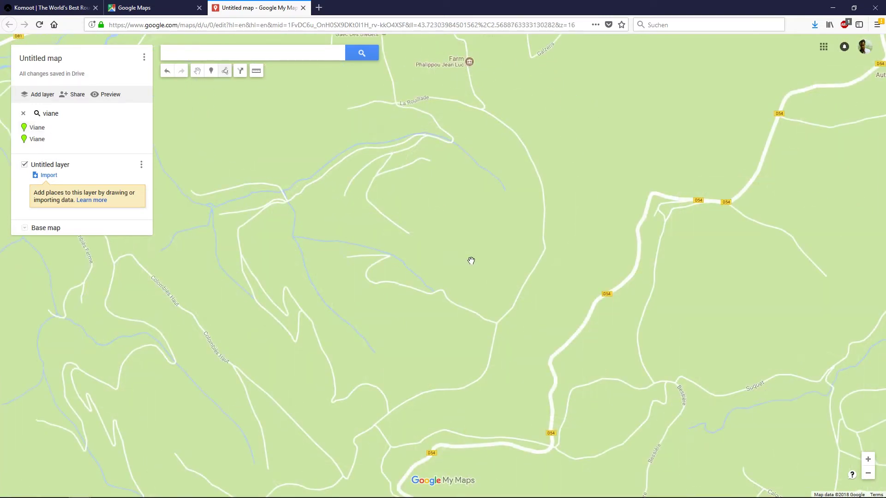
Step: Add marker Point 1 by the farm road and Point 2 further down the track
left_click(211, 73)
left_click(471, 89)
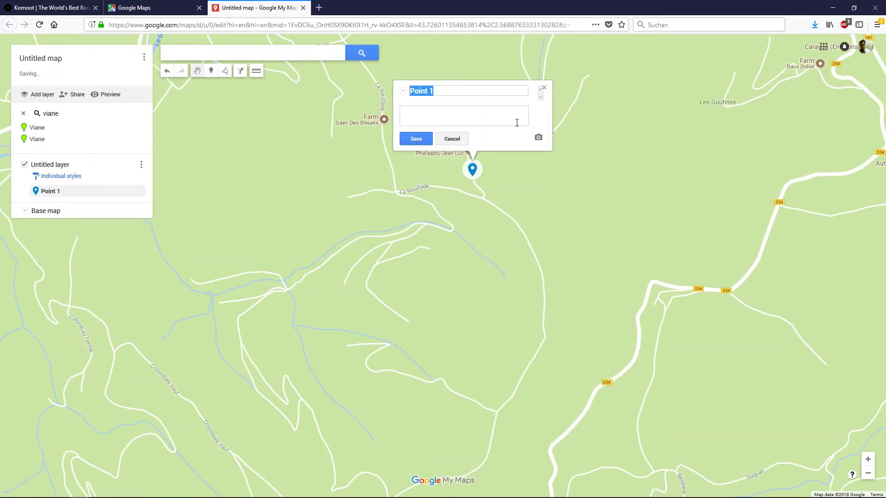
key("Return")
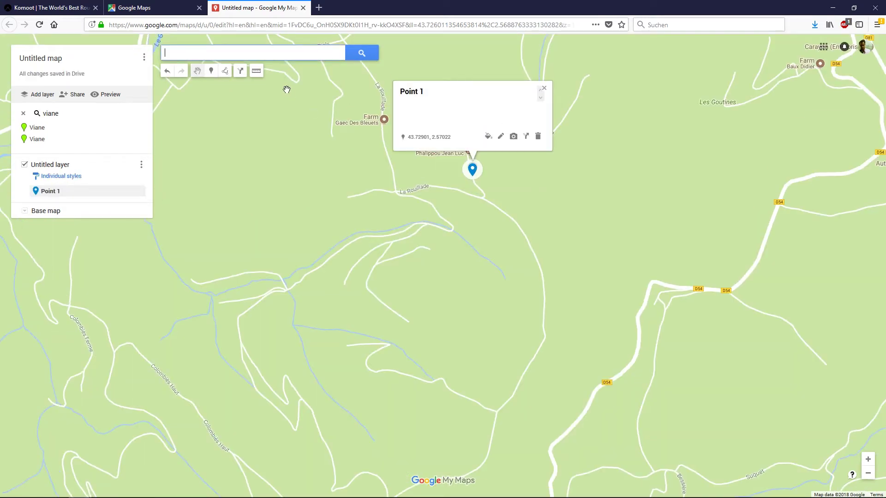
left_click(210, 73)
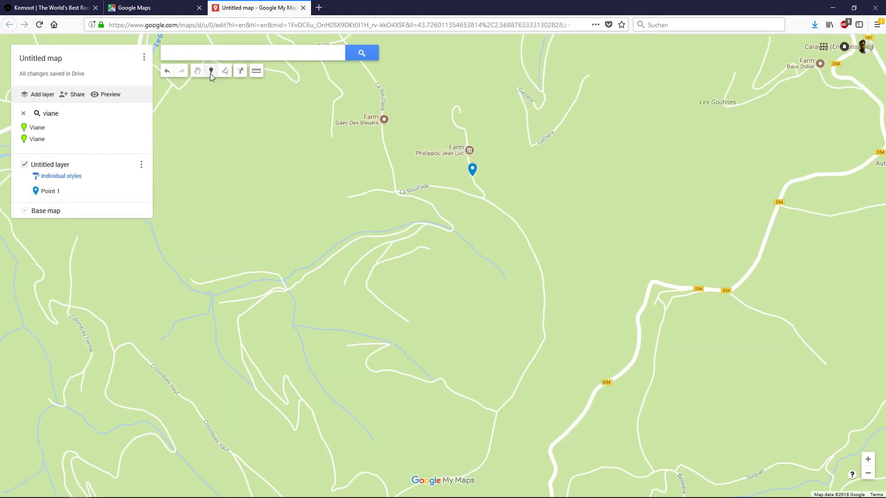
left_click(473, 472)
left_click(416, 425)
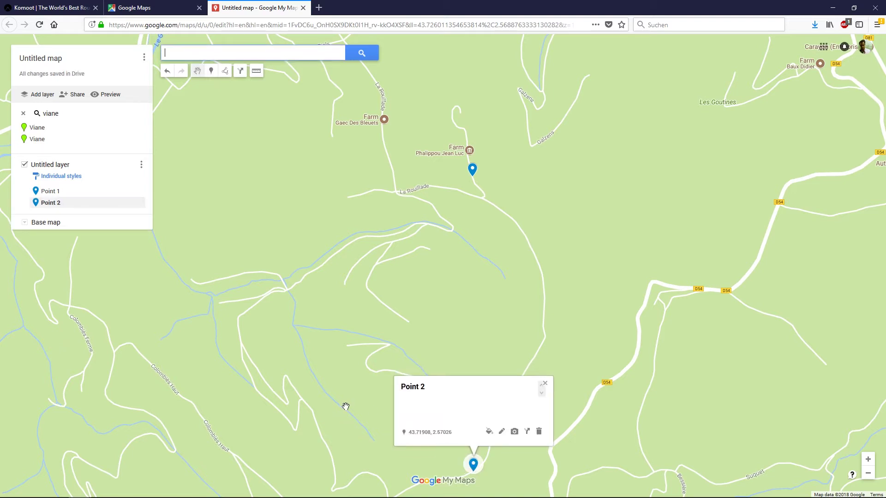
left_click(545, 384)
Step: Add marker Point 3 on the western trail at 43.72345, 2.55942
left_click_drag(360, 382, 500, 269)
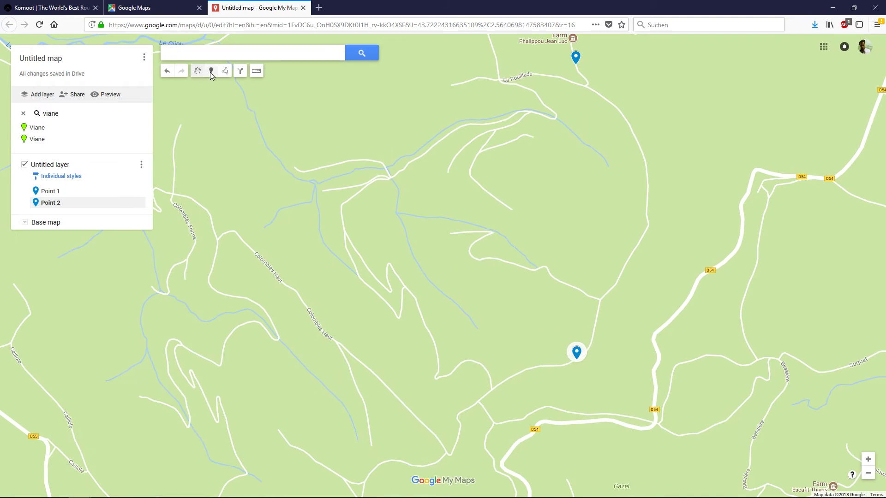
left_click(211, 72)
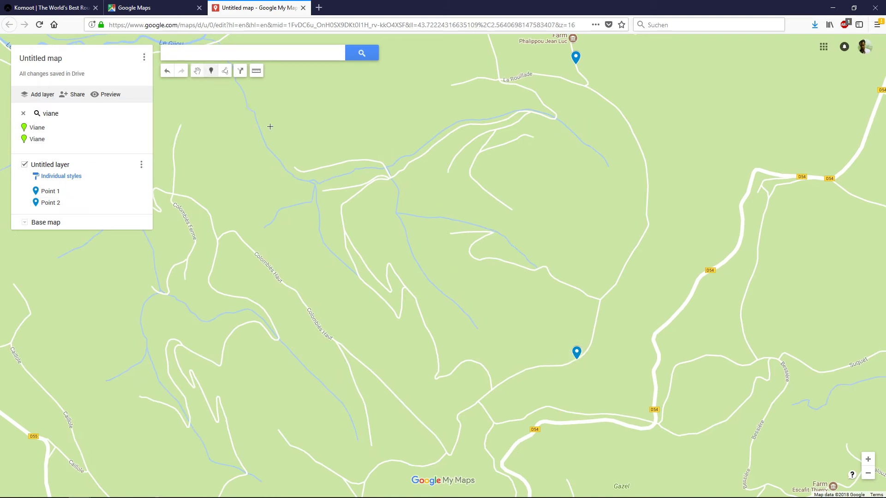
left_click(344, 231)
left_click(292, 191)
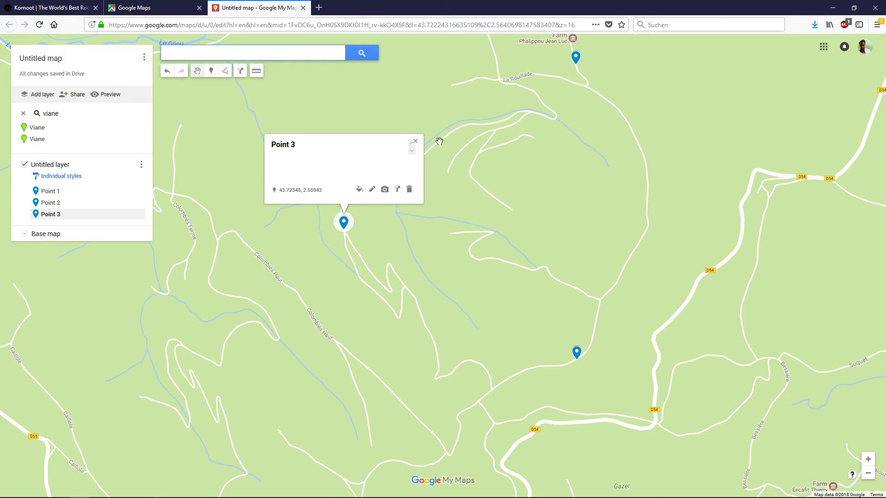
left_click(415, 142)
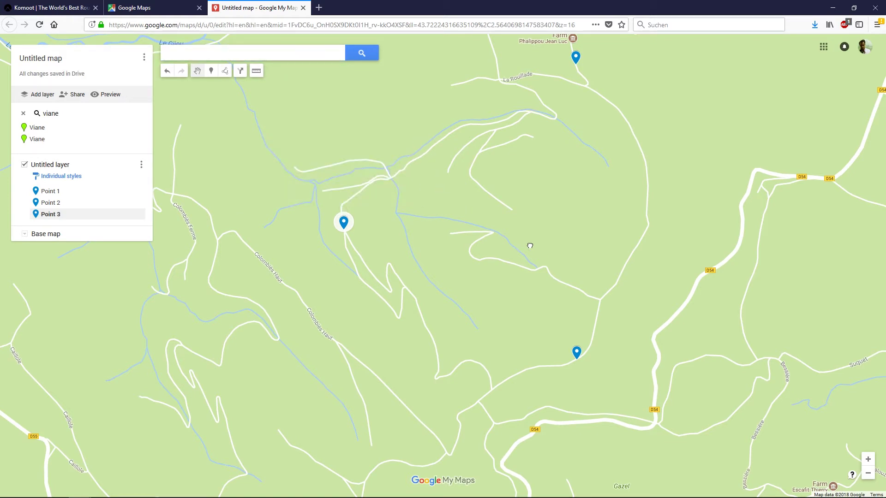
left_click_drag(530, 246, 438, 254)
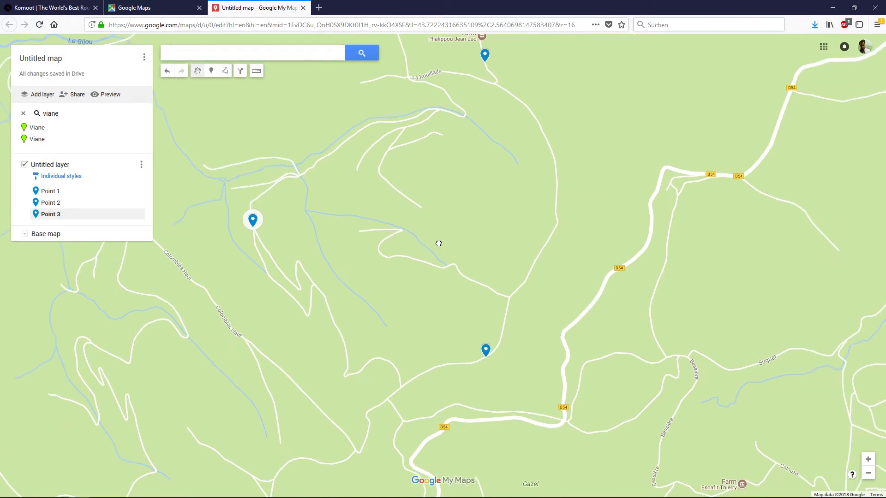
Step: Add a directions layer starting at Point 3 with walking as the travel mode
left_click(240, 72)
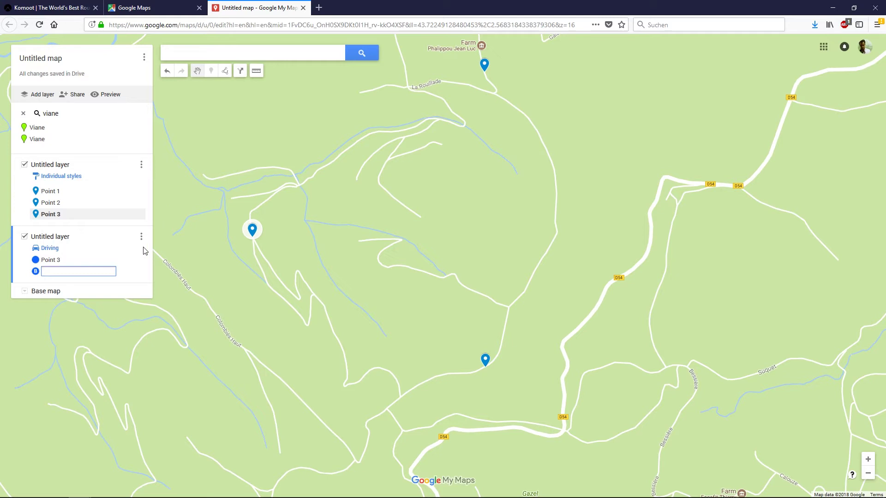
left_click(51, 249)
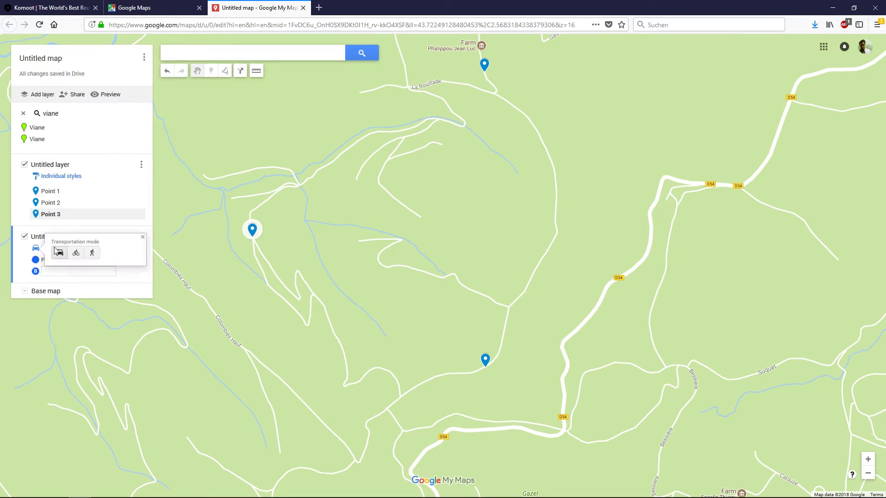
left_click(92, 253)
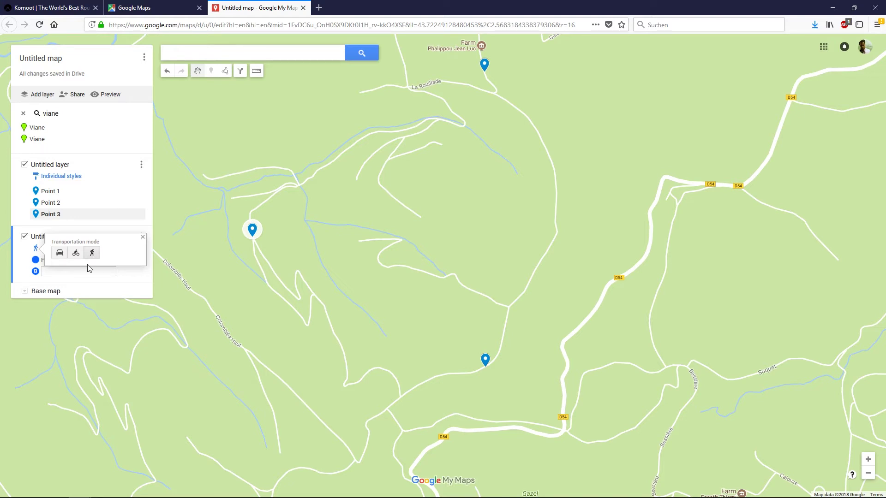
left_click(143, 237)
Step: Route the walking directions Point 1, Point 2, Point 3 and back to Point 1
mouse_move(141, 261)
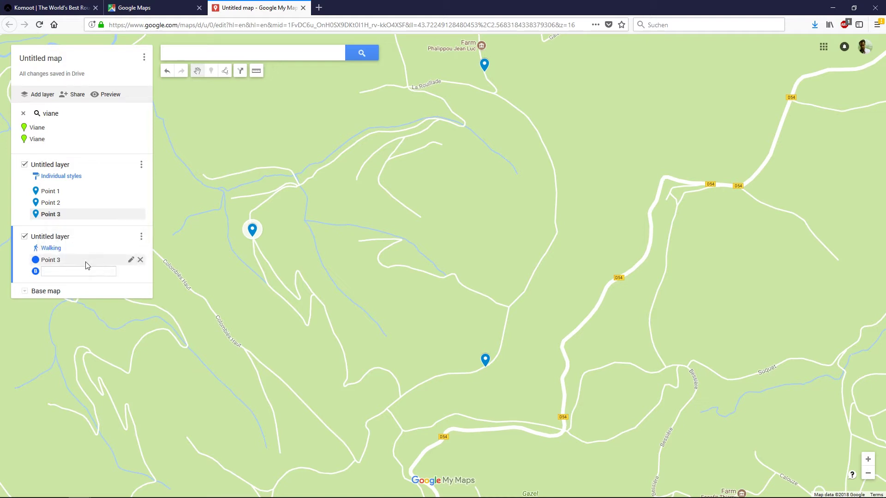
left_click(141, 261)
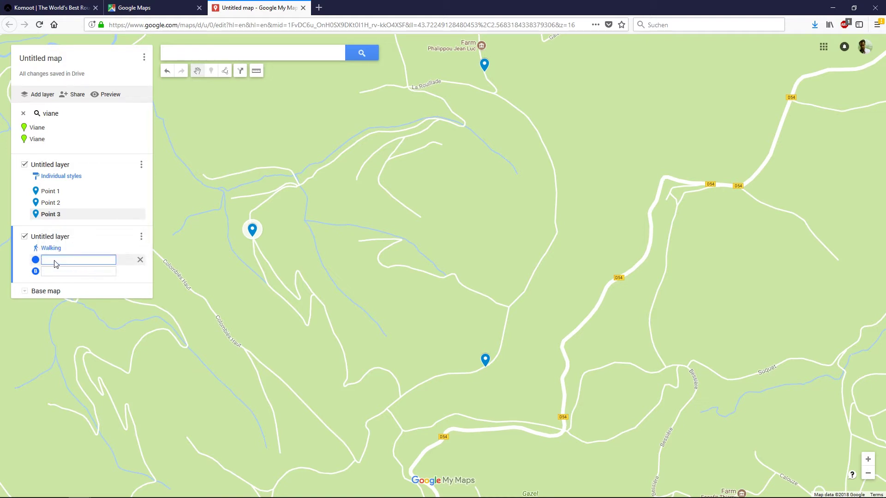
left_click(484, 67)
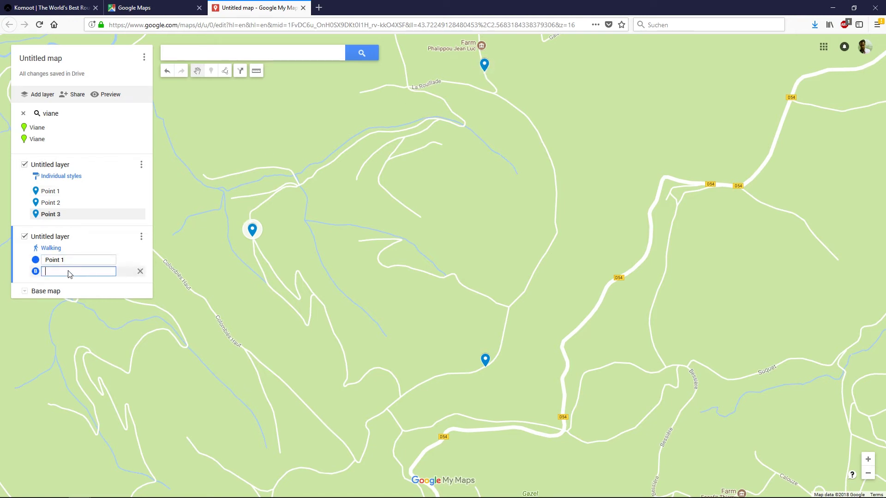
left_click(485, 360)
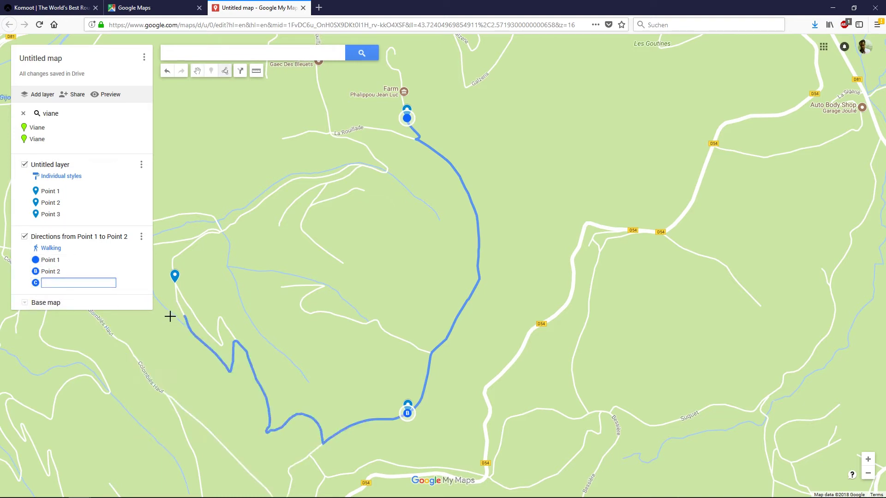
left_click(174, 277)
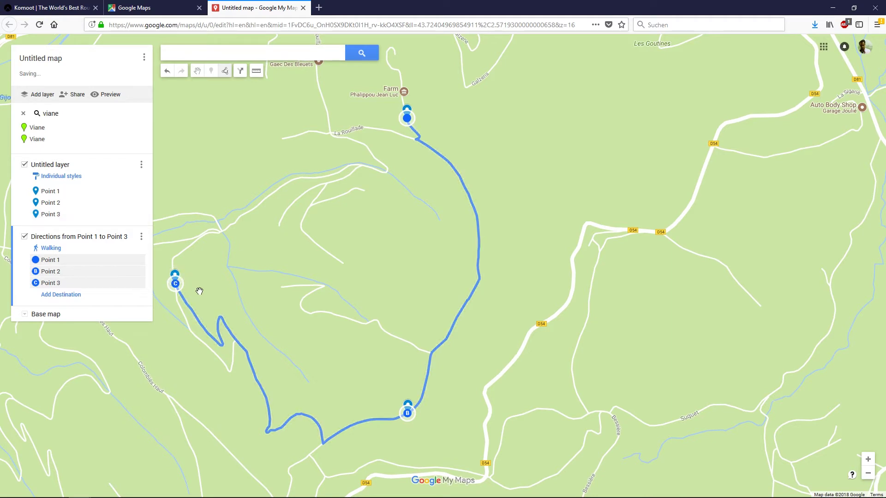
left_click(61, 295)
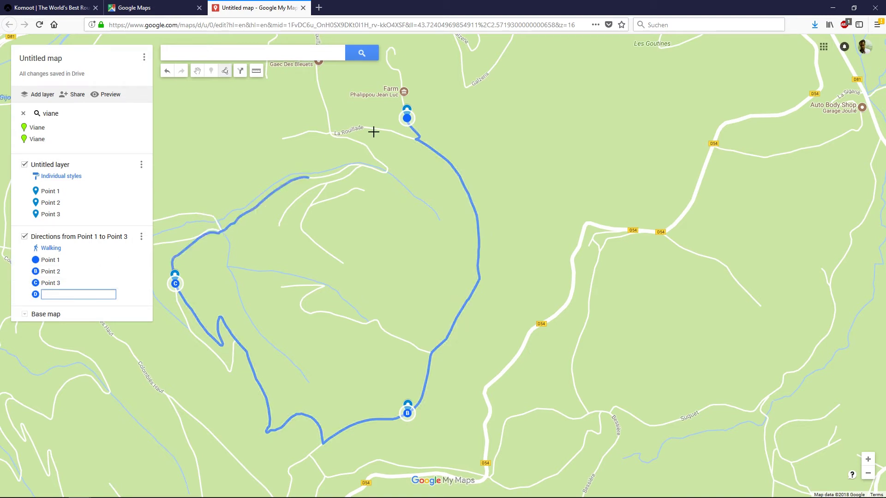
left_click(407, 120)
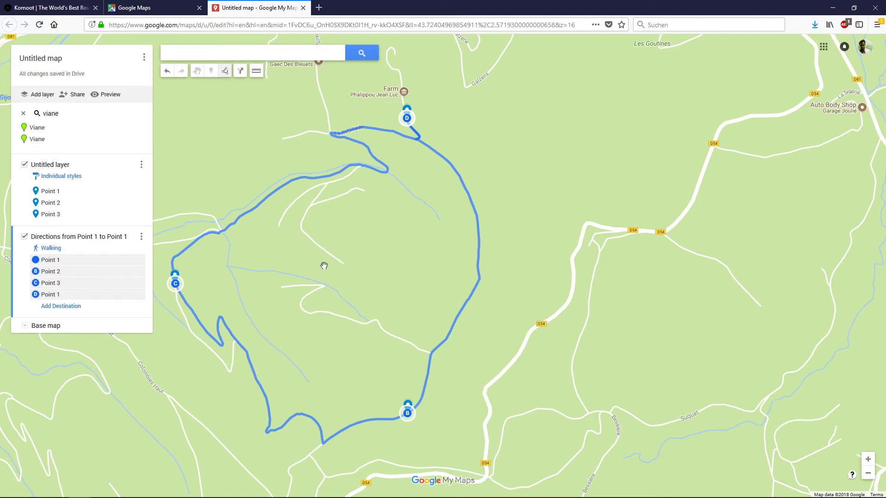
Step: Drag the Point 3 to Point 1 return leg off Le Gijou onto the northern trail
left_click_drag(309, 284, 327, 212)
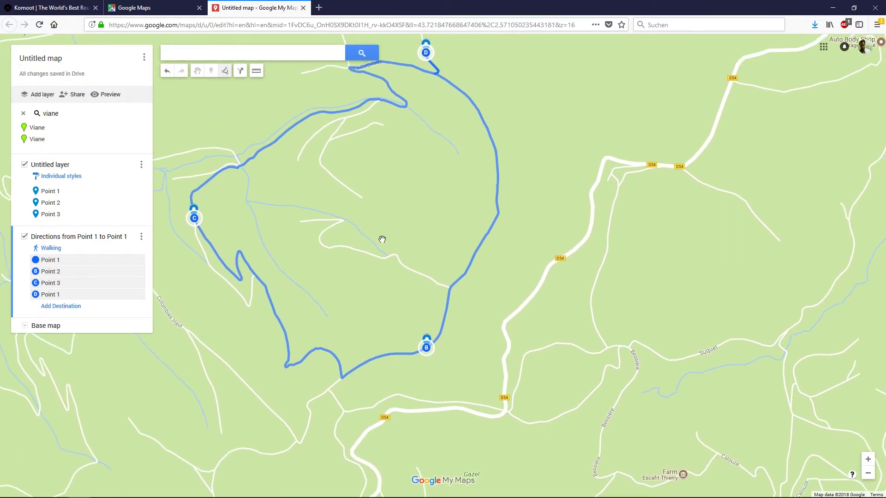
left_click_drag(372, 231, 477, 312)
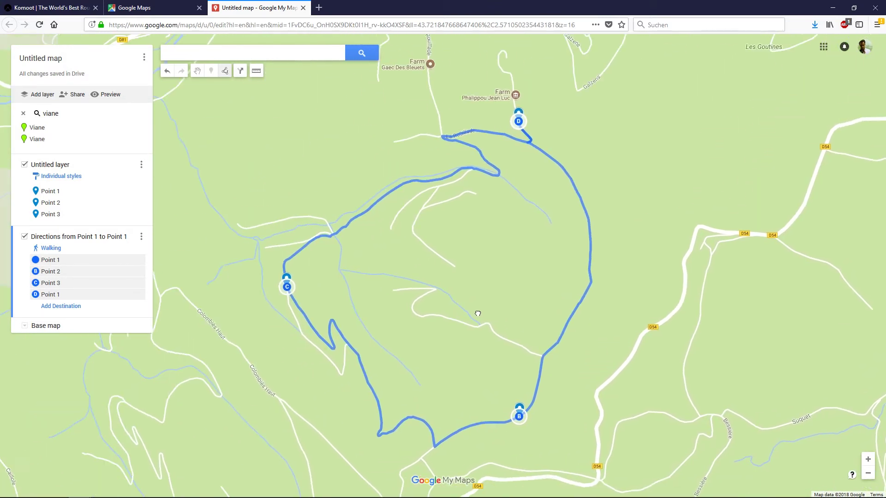
left_click_drag(403, 244, 504, 266)
mouse_move(459, 244)
left_click_drag(459, 244, 285, 107)
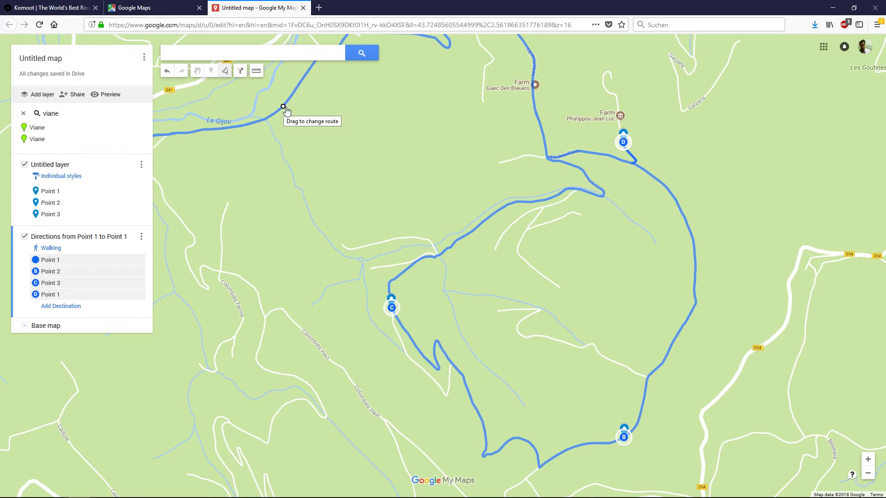
left_click_drag(283, 107, 466, 236)
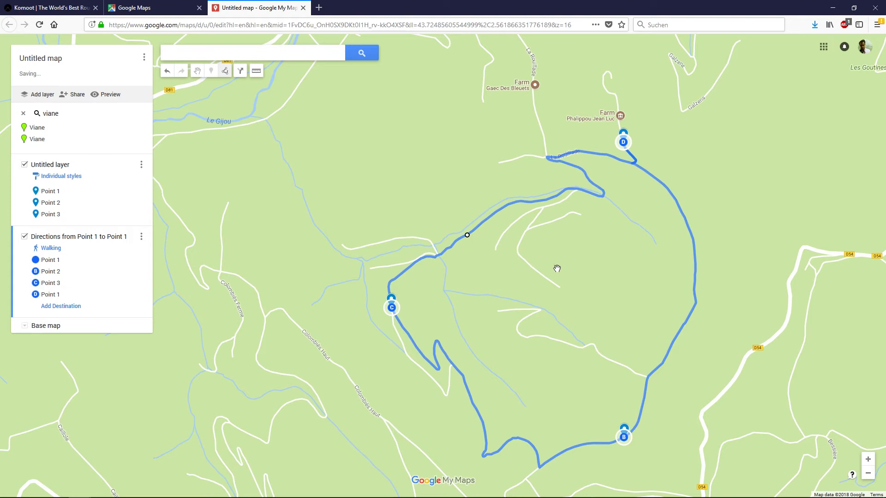
left_click_drag(556, 269, 408, 223)
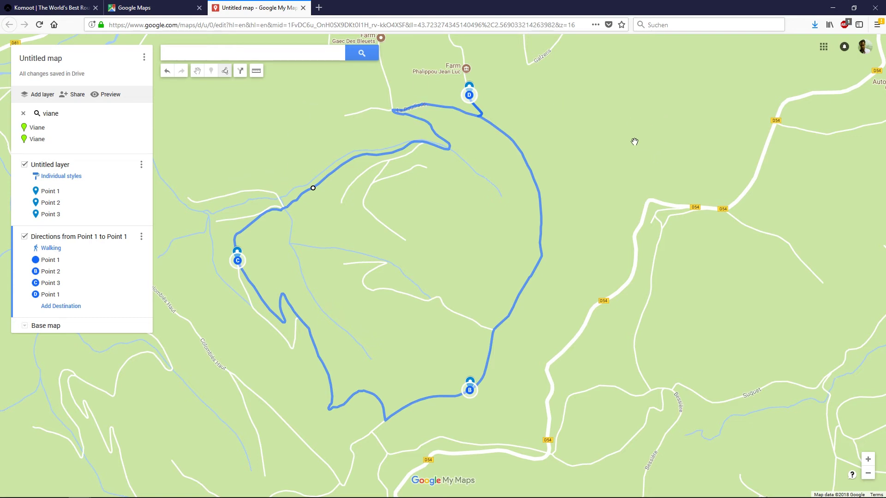
left_click_drag(392, 232, 407, 224)
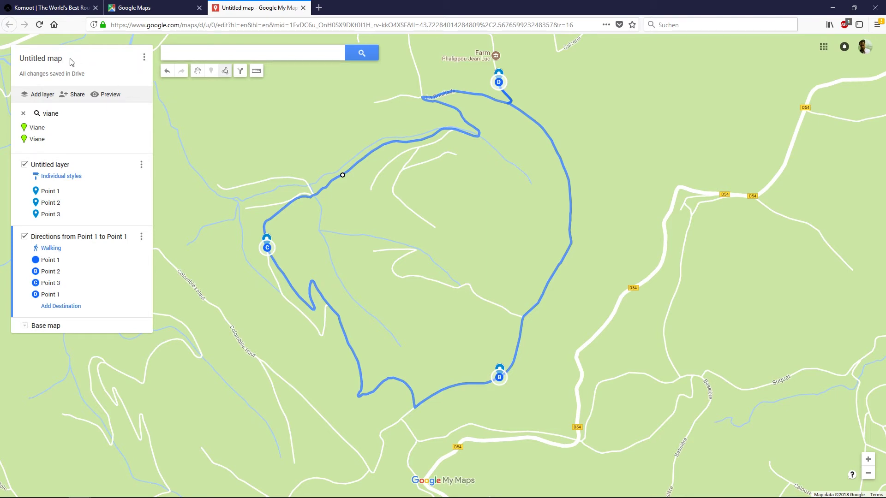
Step: Retitle the map 'Testtour' and save the title
left_click(58, 59)
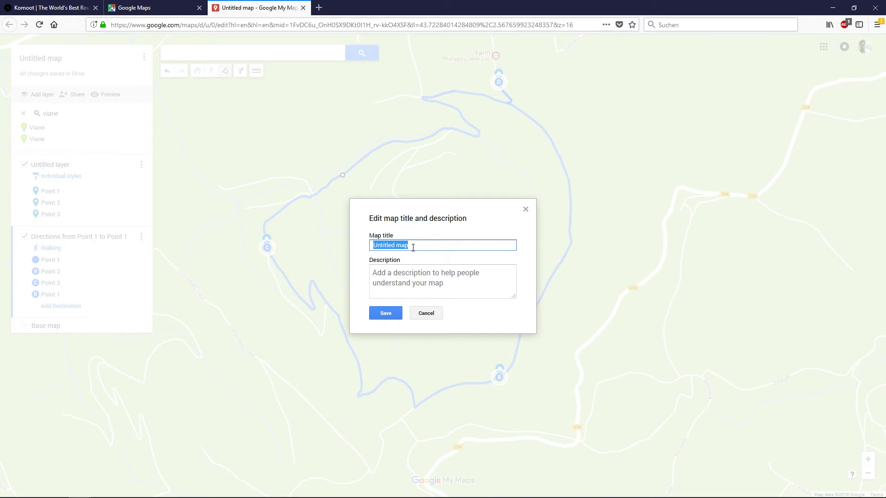
type("Testtour")
left_click(389, 313)
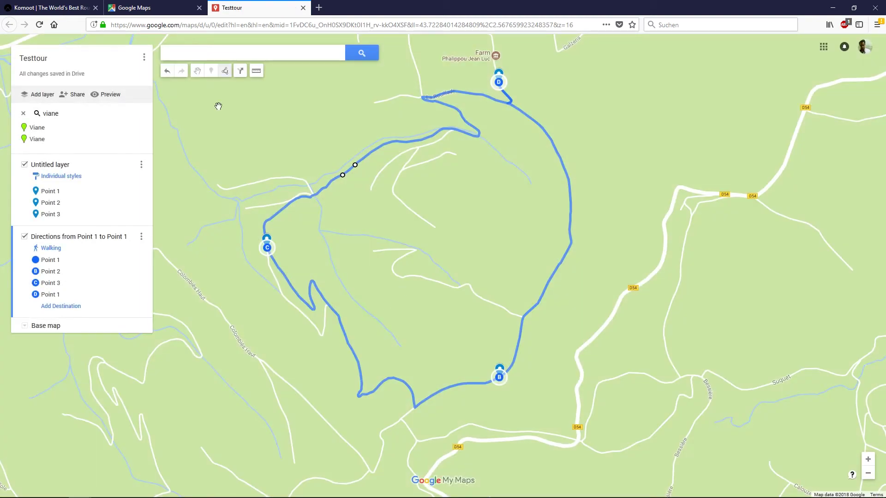
Step: Export the entire map as a .KML file through Export to KML/KMZ
left_click(144, 57)
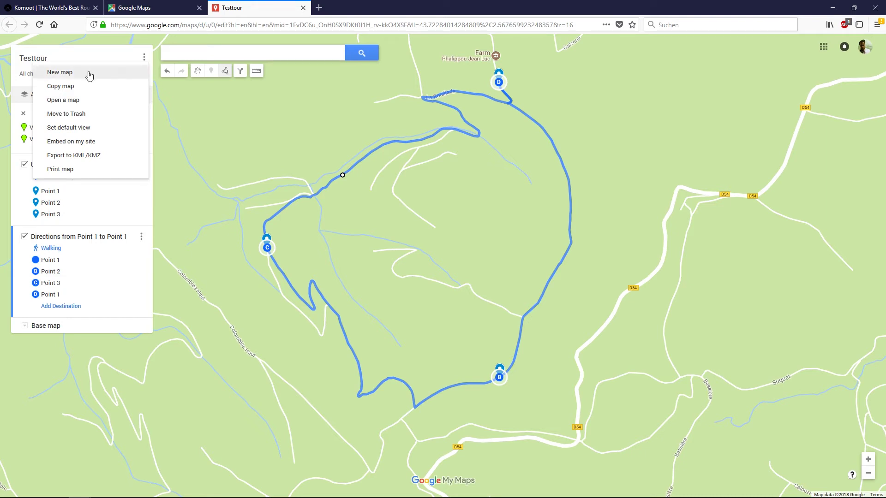
left_click(68, 156)
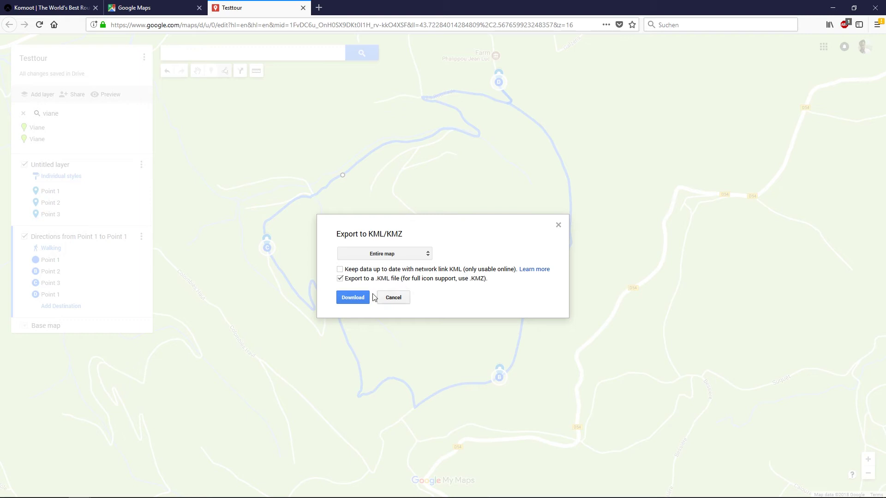
left_click(352, 298)
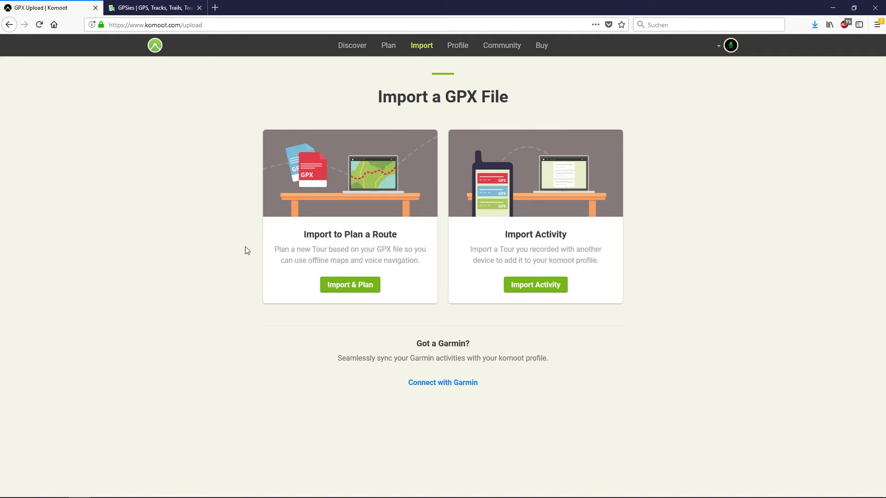
Step: On GPSies' Convert page, upload Testtour.kml, convert it to GPX Track and save Testtour.gpx
left_click(145, 8)
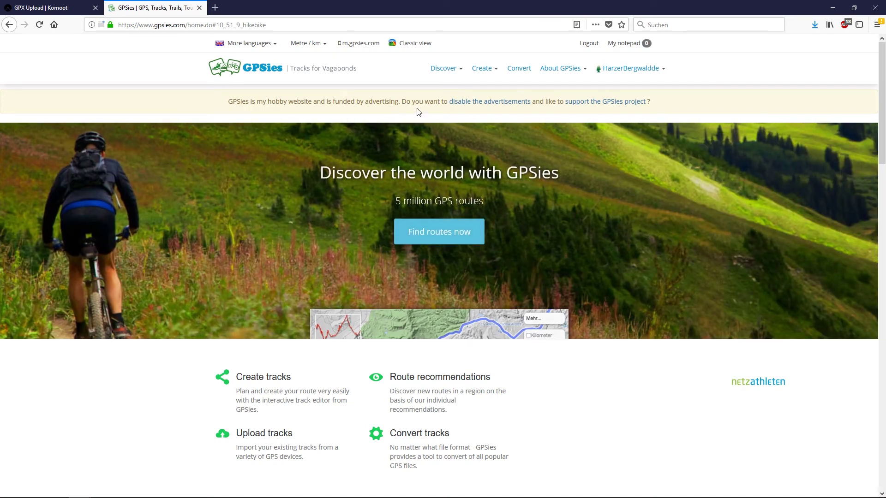
left_click(444, 68)
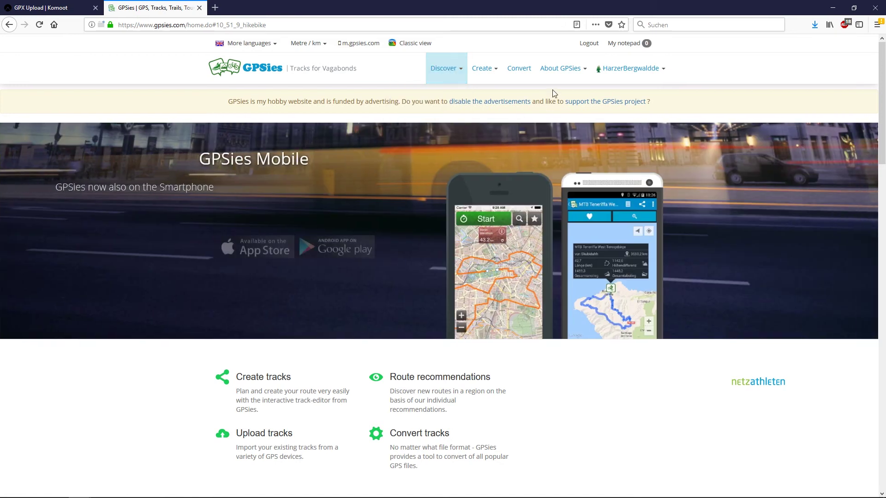
left_click(519, 68)
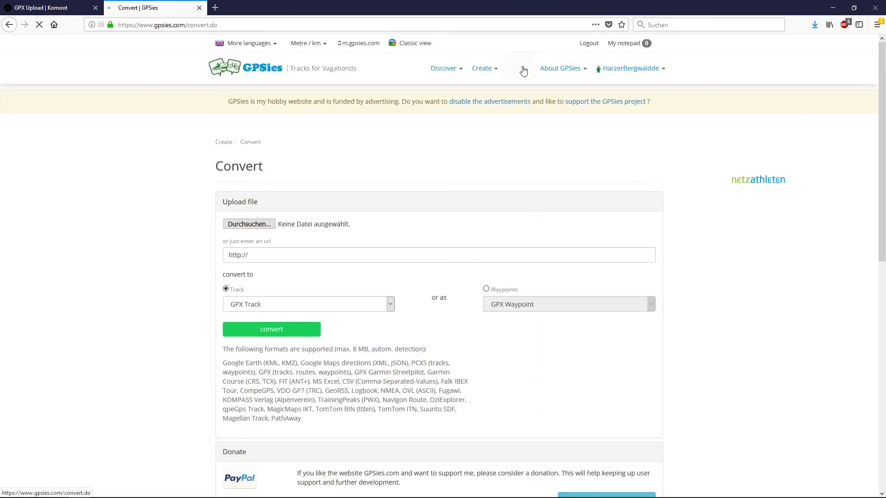
left_click(249, 224)
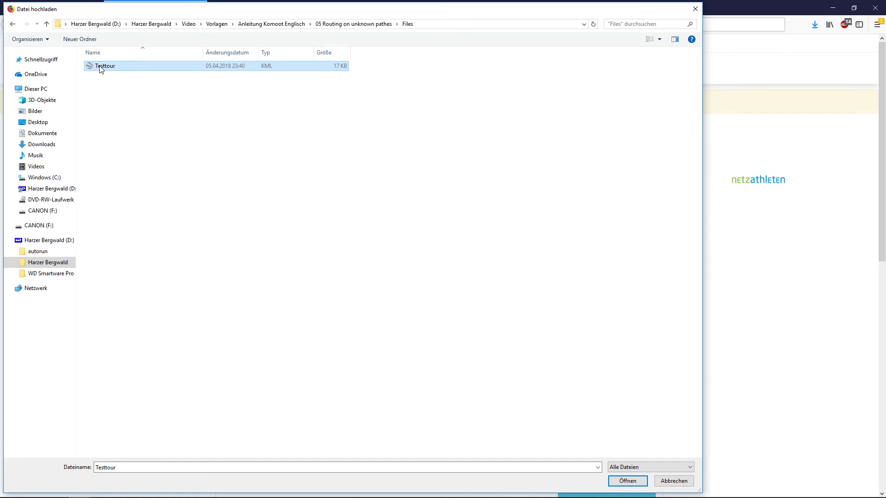
left_click(627, 480)
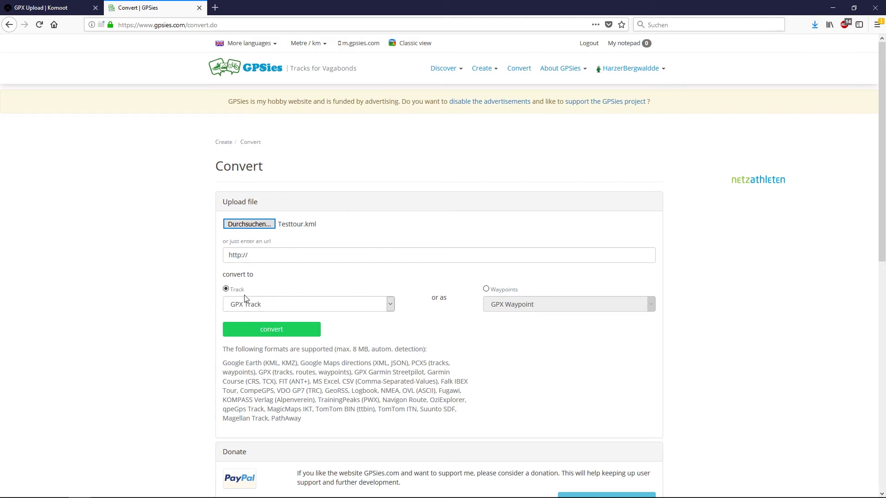
left_click(278, 330)
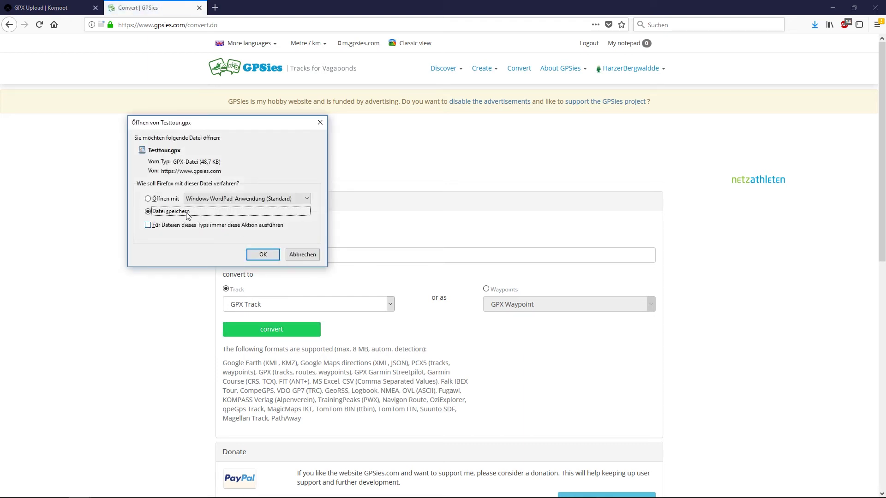
left_click(263, 255)
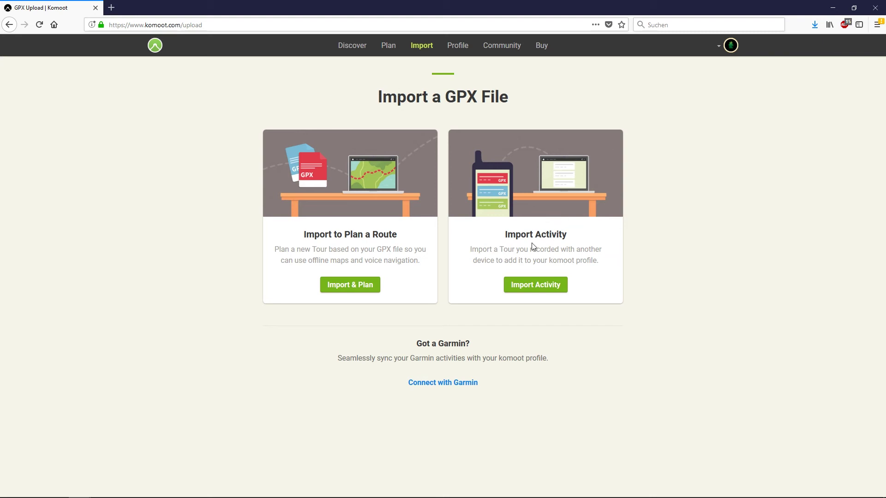
Step: Import Testtour.gpx into Komoot as an activity, giving a looped Hiking track
left_click(539, 284)
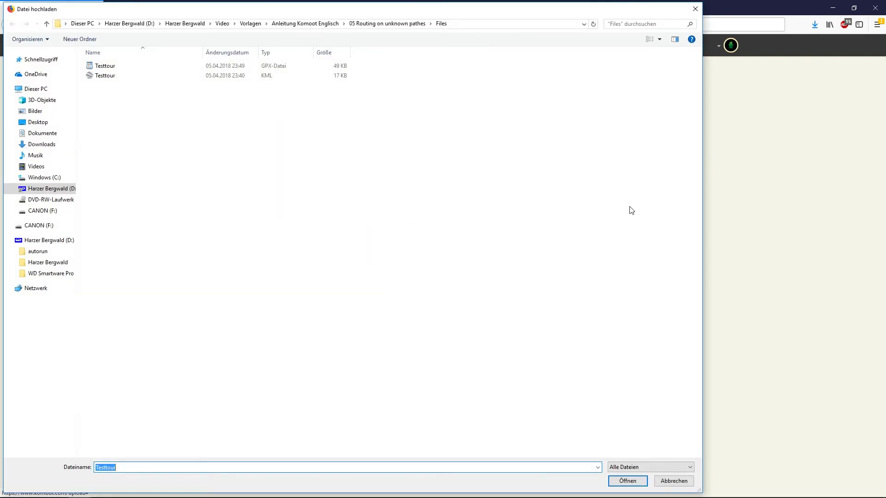
left_click(117, 67)
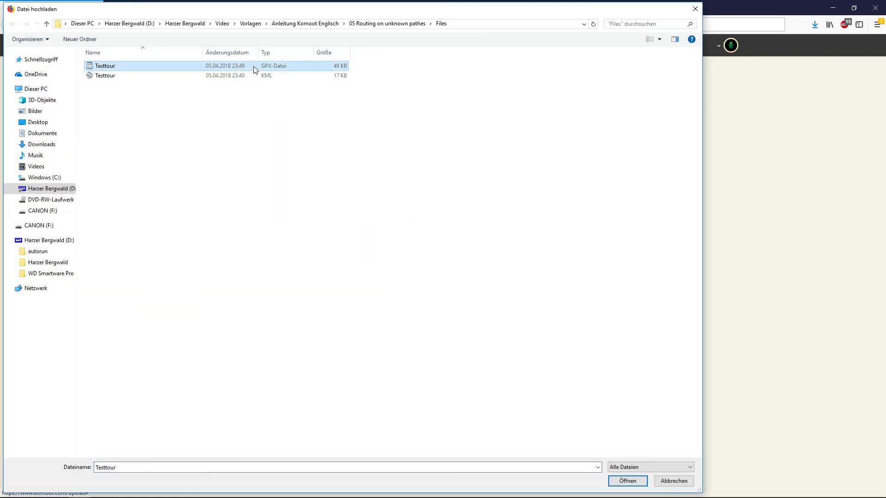
left_click(630, 480)
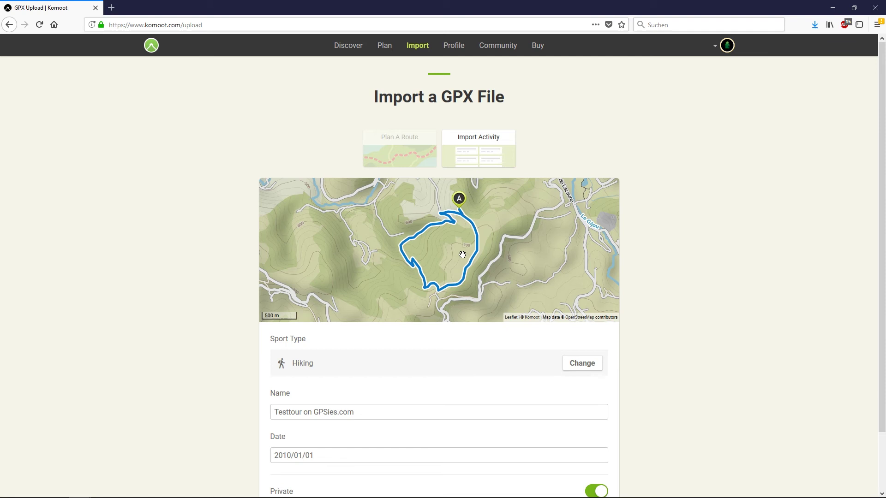
scroll(715, 337, "down", 3)
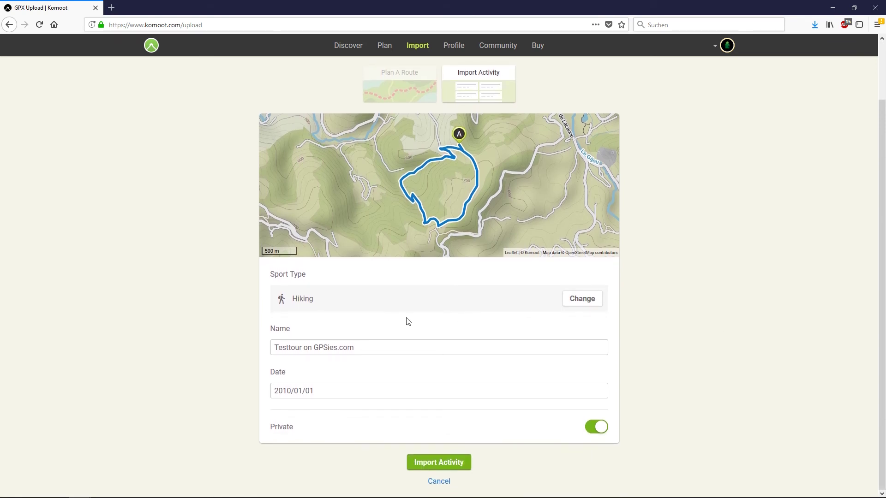
left_click(577, 303)
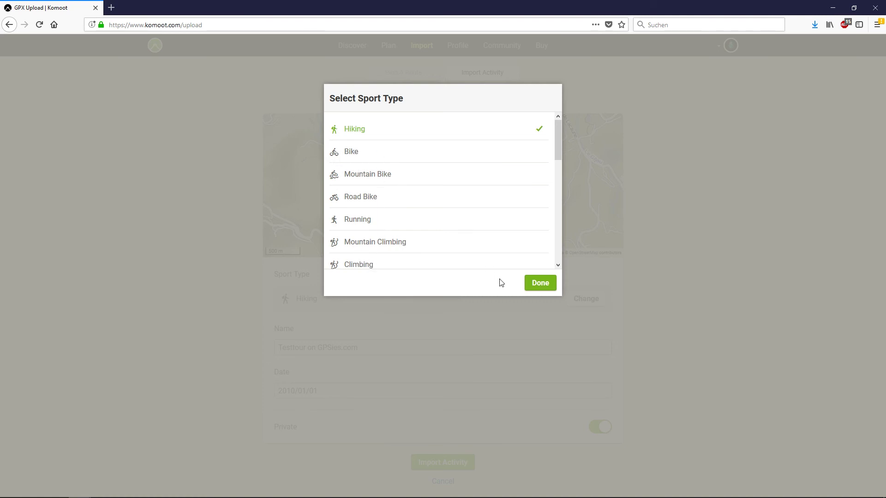
left_click(540, 282)
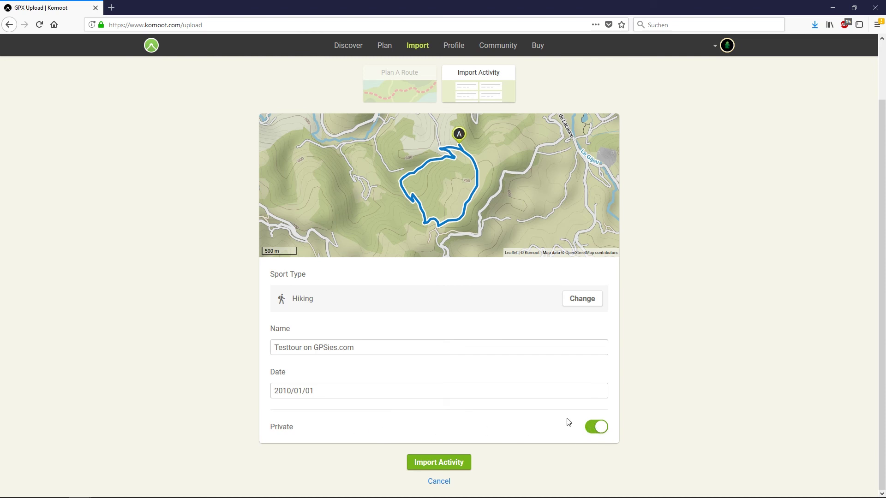
left_click(450, 464)
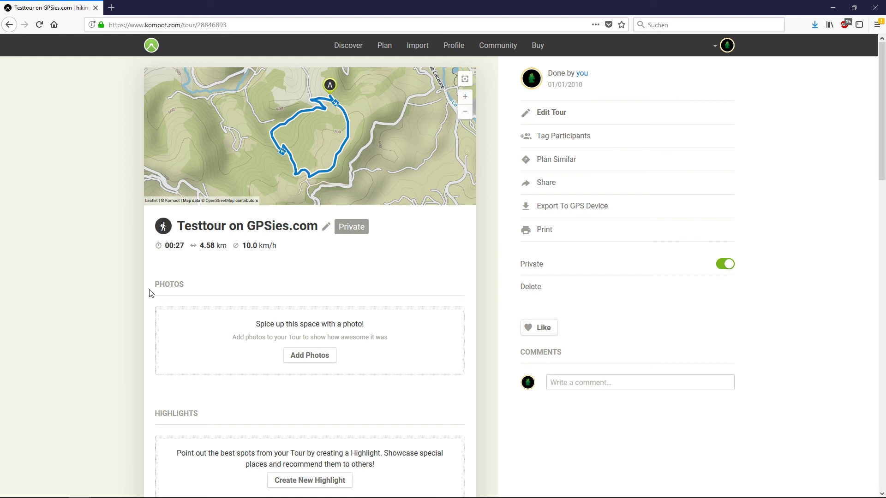
Step: Scroll through the 'Testtour on GPSies.com' page to review the loop map, elevation and speed profiles
scroll(110, 231, "down", 12)
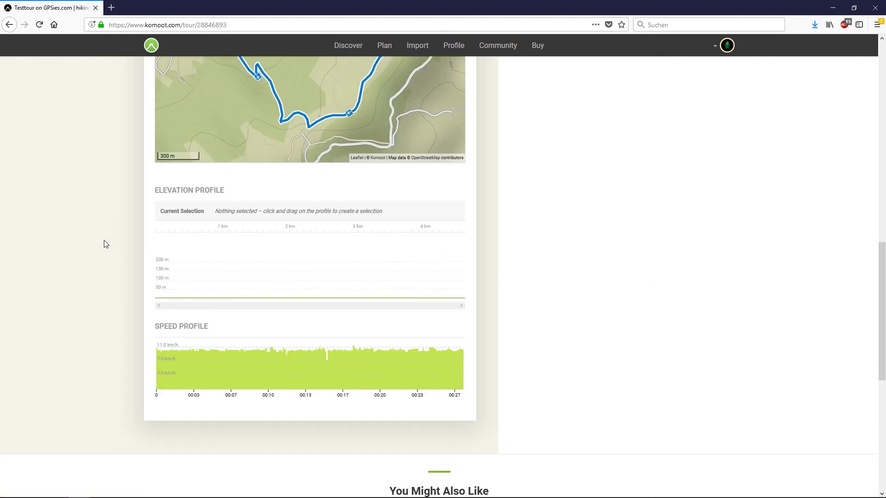
scroll(105, 243, "up", 14)
scroll(104, 242, "down", 11)
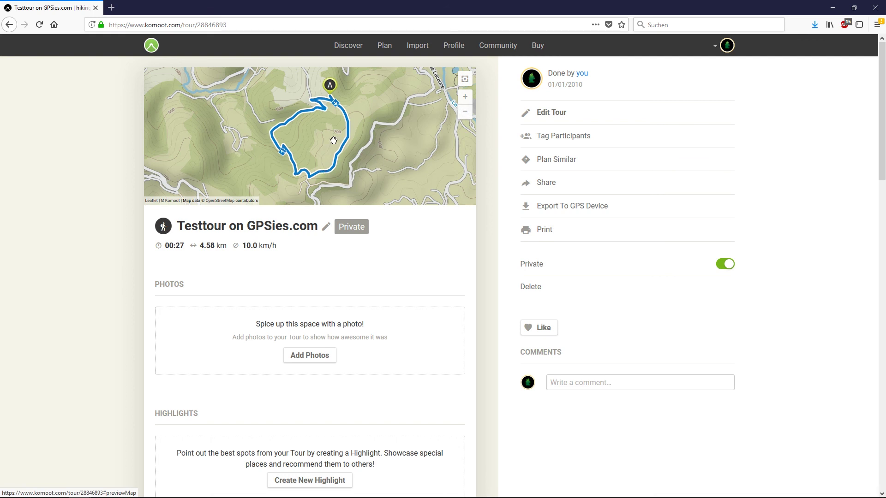
mouse_move(459, 48)
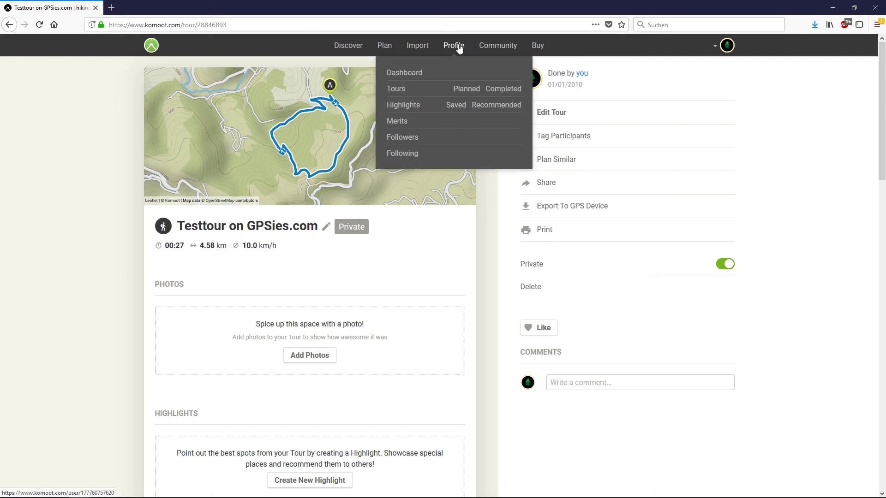